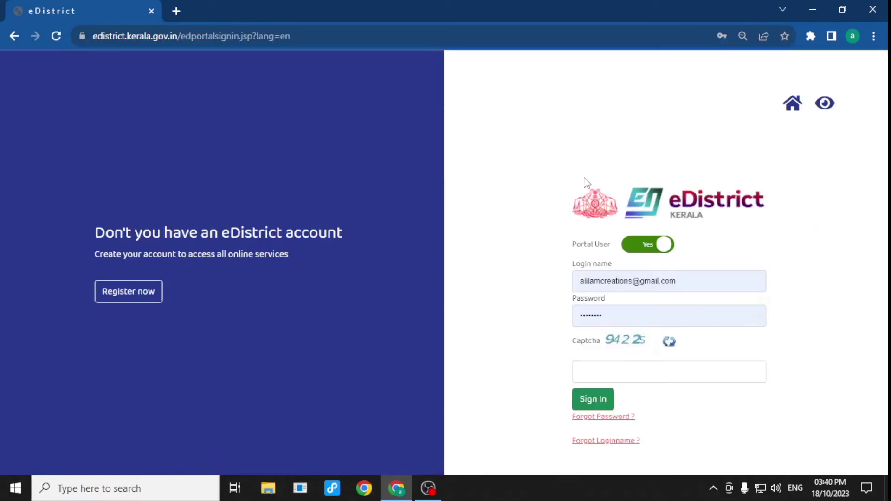
- Enter the captcha code and sign in to the portal with the prefilled login credentials
{"action": "left_click", "coordinate": [632, 366]}
{"action": "type", "text": "94225"}
{"action": "left_click", "coordinate": [610, 405]}
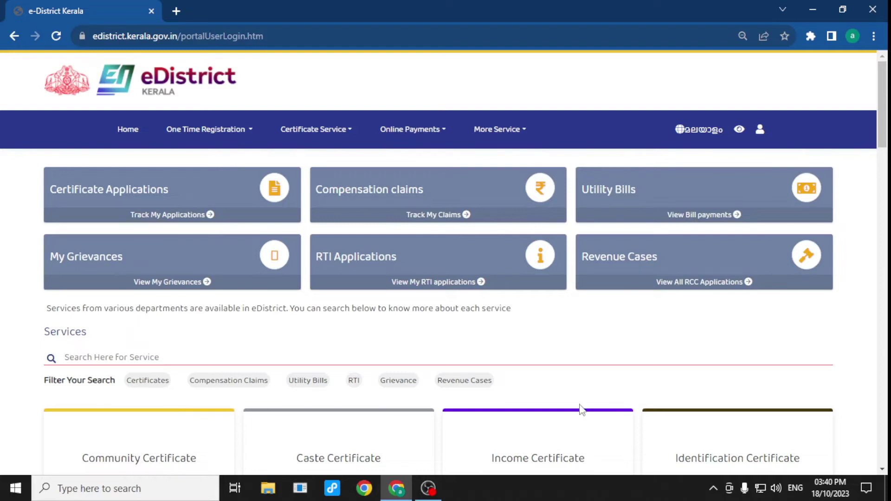
- Open the one-time applicant registration form and examine its address, personal details and submission sections
{"action": "left_click", "coordinate": [206, 135]}
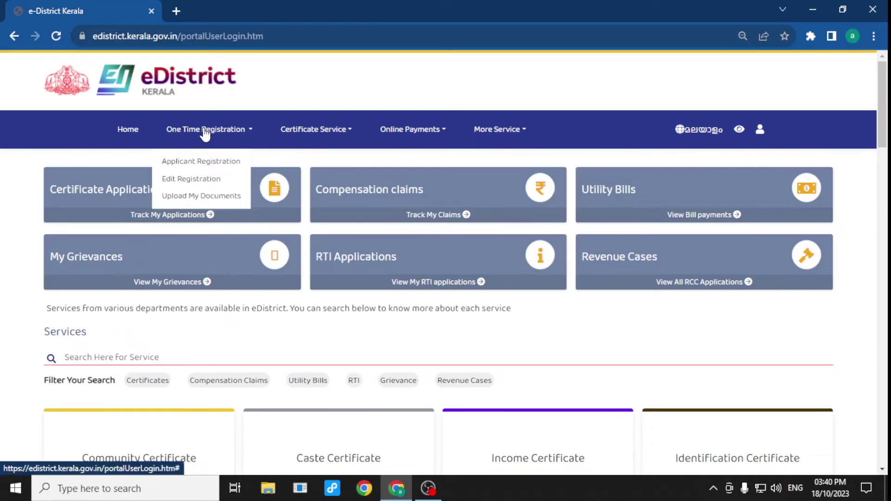
{"action": "left_click", "coordinate": [192, 165]}
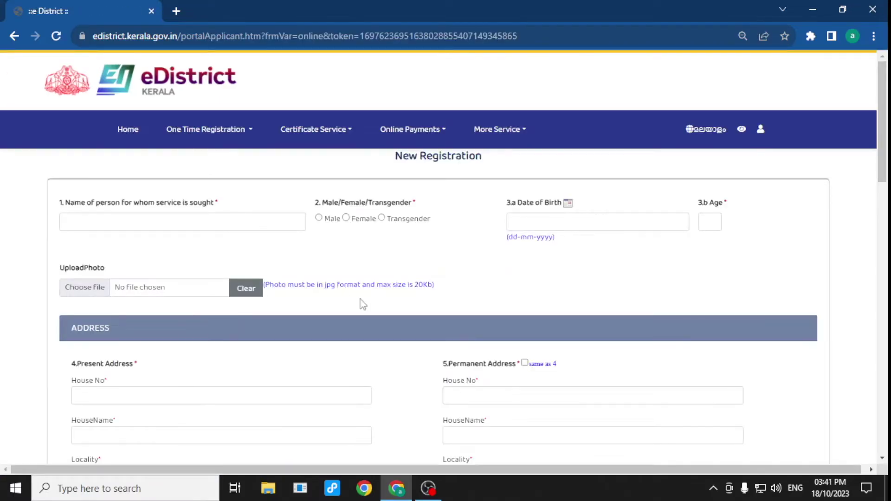
{"action": "scroll", "coordinate": [391, 364], "scroll_direction": "down", "scroll_amount": 1}
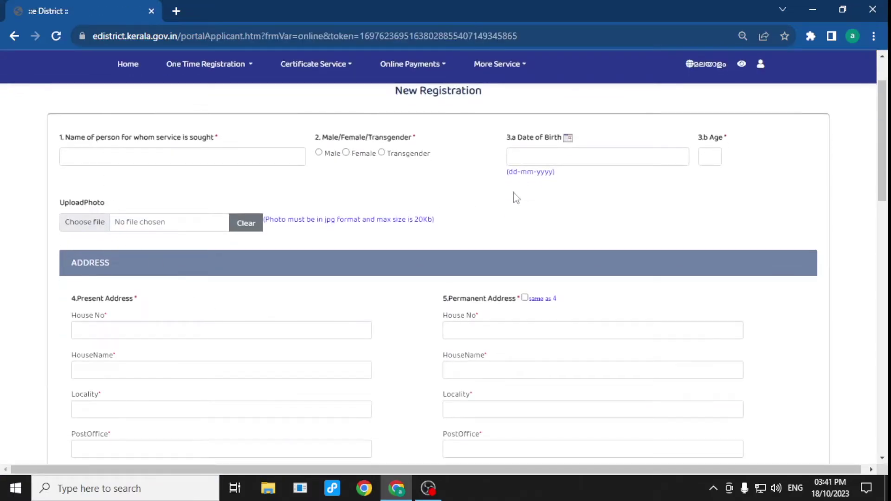
{"action": "scroll", "coordinate": [368, 255], "scroll_direction": "down", "scroll_amount": 3}
{"action": "scroll", "coordinate": [301, 272], "scroll_direction": "down", "scroll_amount": 3}
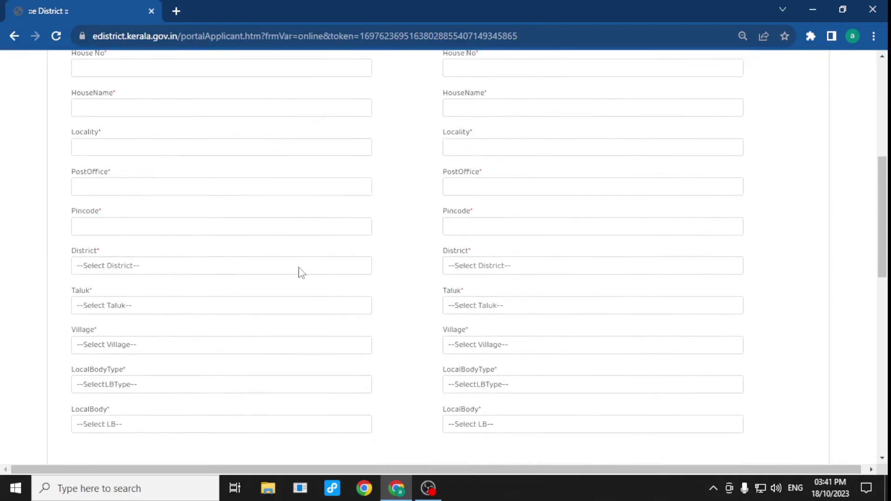
{"action": "scroll", "coordinate": [301, 273], "scroll_direction": "down", "scroll_amount": 10}
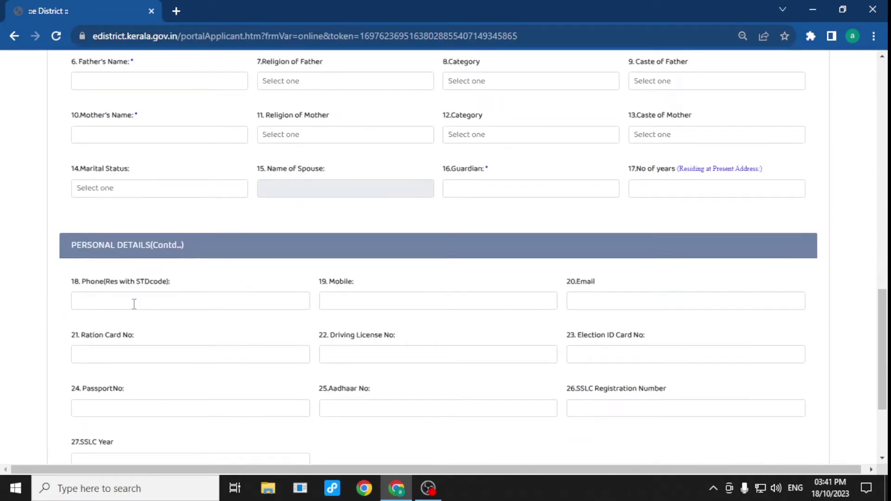
{"action": "scroll", "coordinate": [342, 340], "scroll_direction": "down", "scroll_amount": 3}
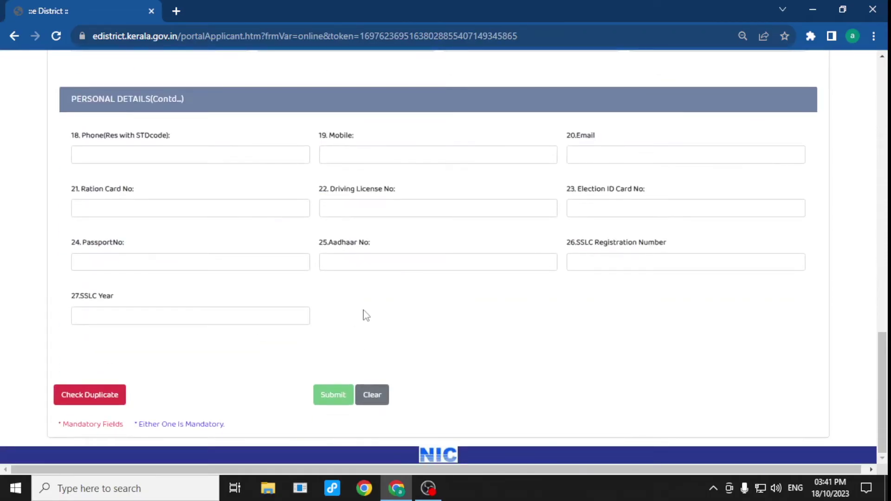
{"action": "scroll", "coordinate": [364, 315], "scroll_direction": "up", "scroll_amount": 4}
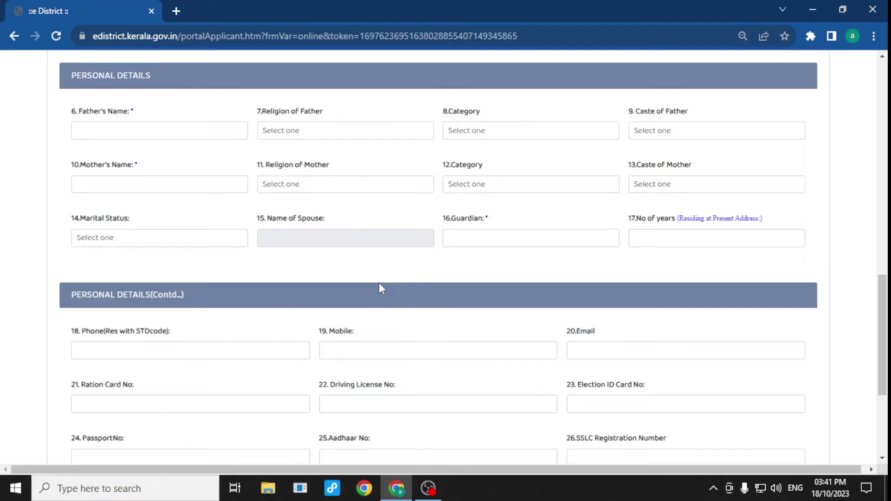
{"action": "scroll", "coordinate": [379, 284], "scroll_direction": "up", "scroll_amount": 3}
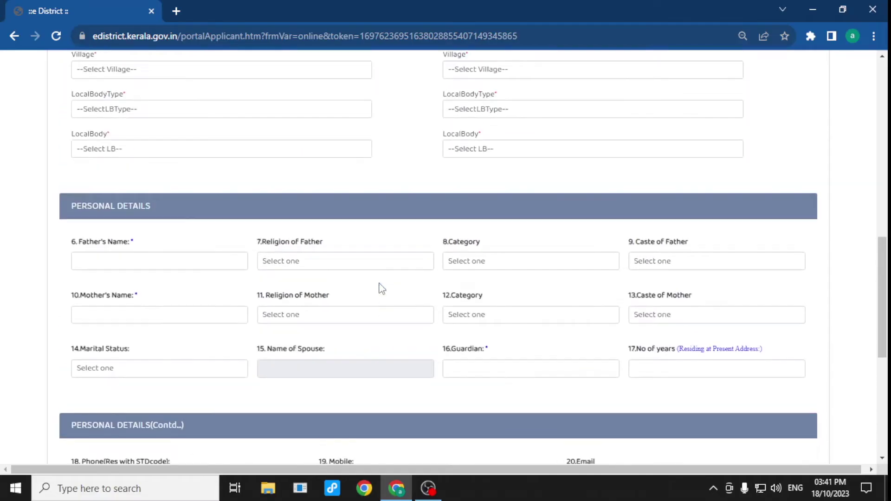
{"action": "scroll", "coordinate": [381, 288], "scroll_direction": "up", "scroll_amount": 4}
{"action": "scroll", "coordinate": [382, 288], "scroll_direction": "down", "scroll_amount": 11}
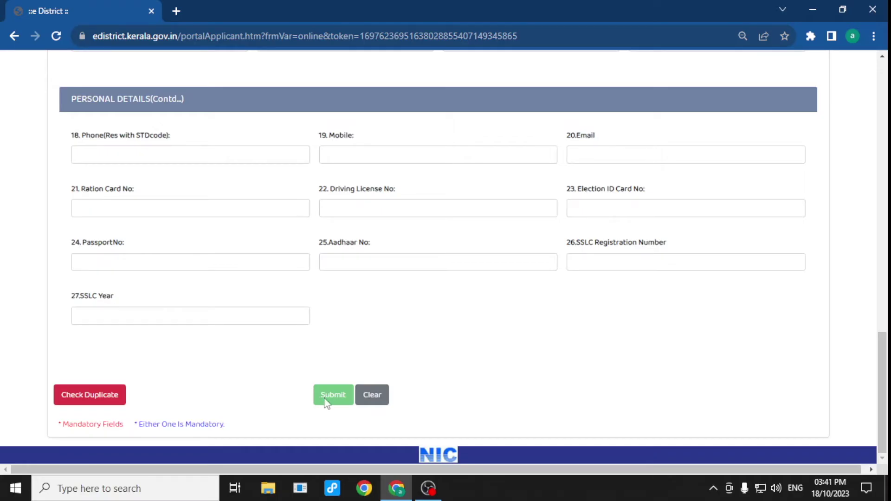
{"action": "scroll", "coordinate": [287, 363], "scroll_direction": "up", "scroll_amount": 15}
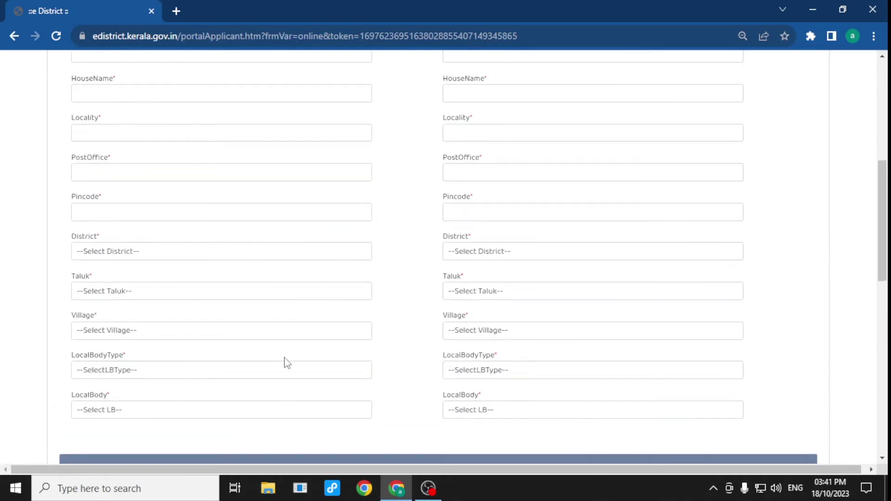
{"action": "scroll", "coordinate": [287, 362], "scroll_direction": "up", "scroll_amount": 7}
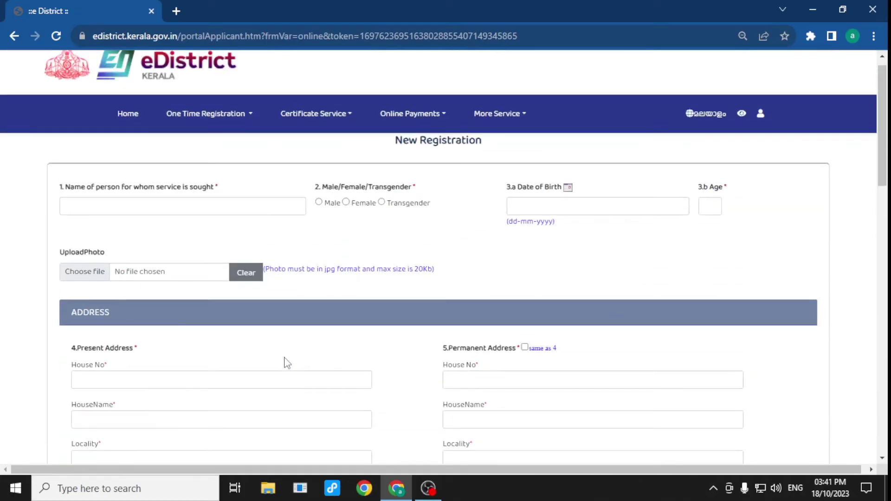
- Open the application form for a Community certificate
{"action": "left_click", "coordinate": [309, 117]}
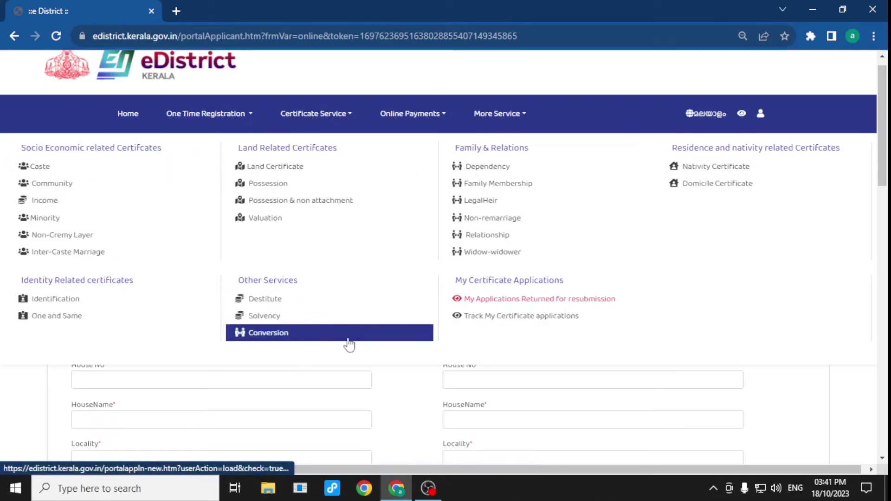
{"action": "left_click", "coordinate": [77, 188]}
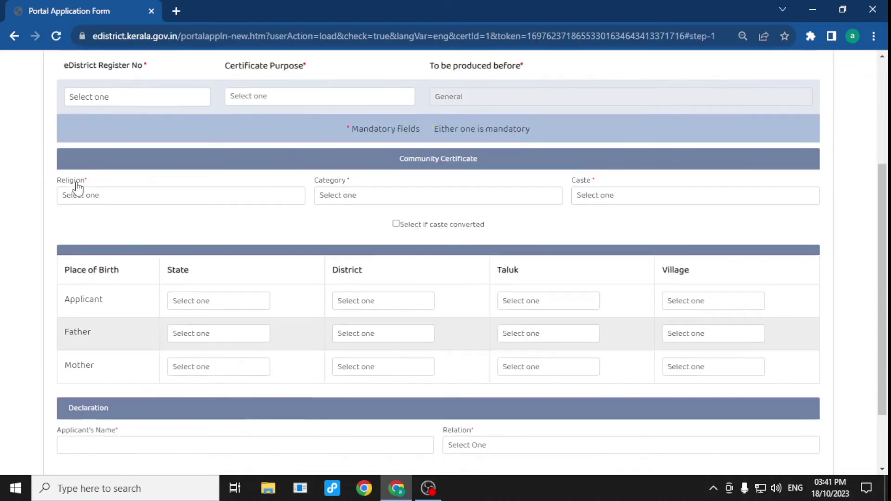
{"action": "scroll", "coordinate": [201, 197], "scroll_direction": "up", "scroll_amount": 3}
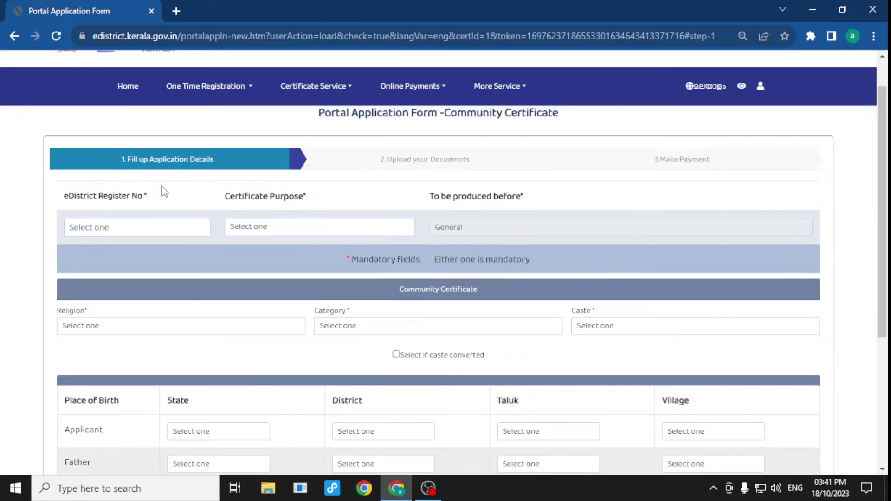
- Choose the DEMO applicant's eDistrict registration and set the certificate purpose to State Purpose
{"action": "left_click", "coordinate": [116, 236]}
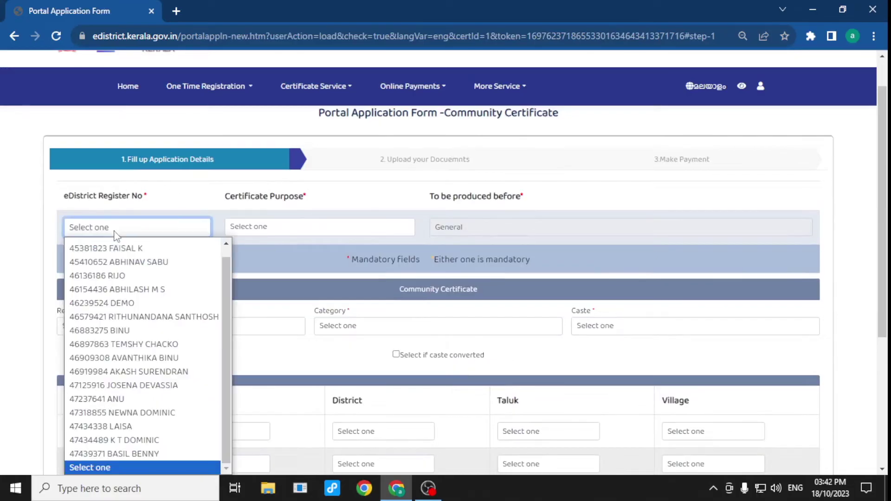
{"action": "scroll", "coordinate": [126, 278], "scroll_direction": "up", "scroll_amount": 1}
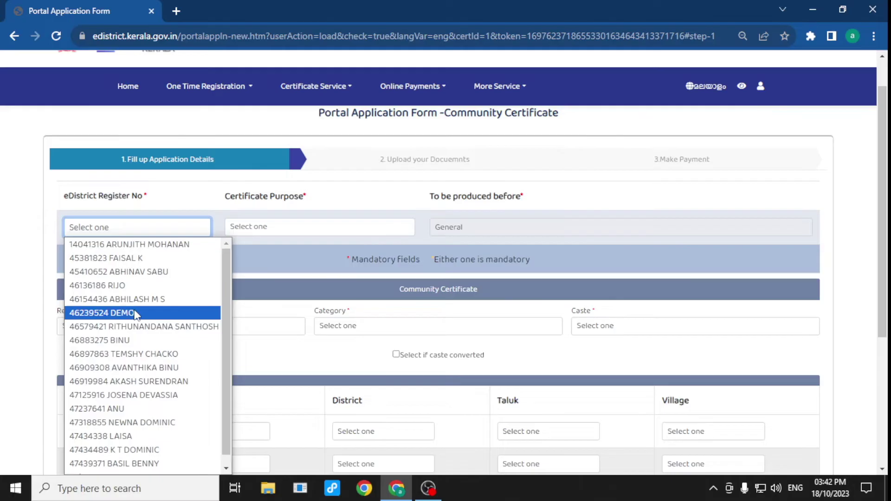
{"action": "left_click", "coordinate": [136, 314]}
{"action": "left_click", "coordinate": [275, 227]}
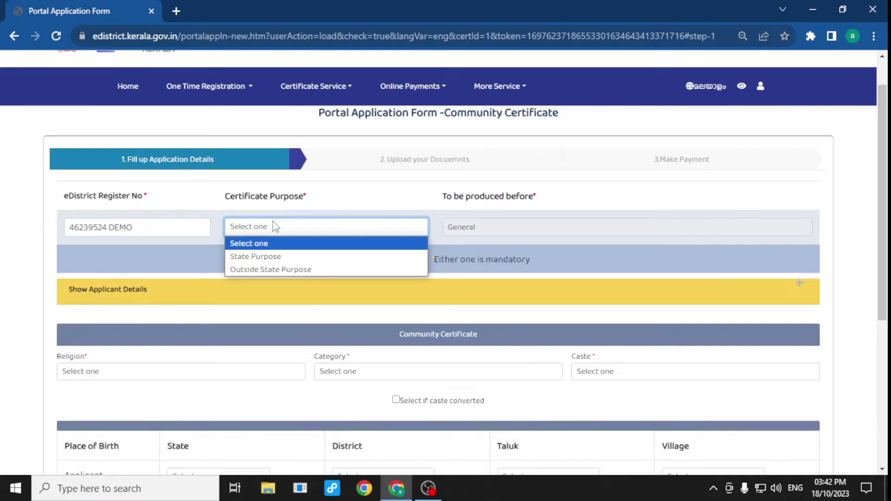
{"action": "left_click", "coordinate": [265, 258]}
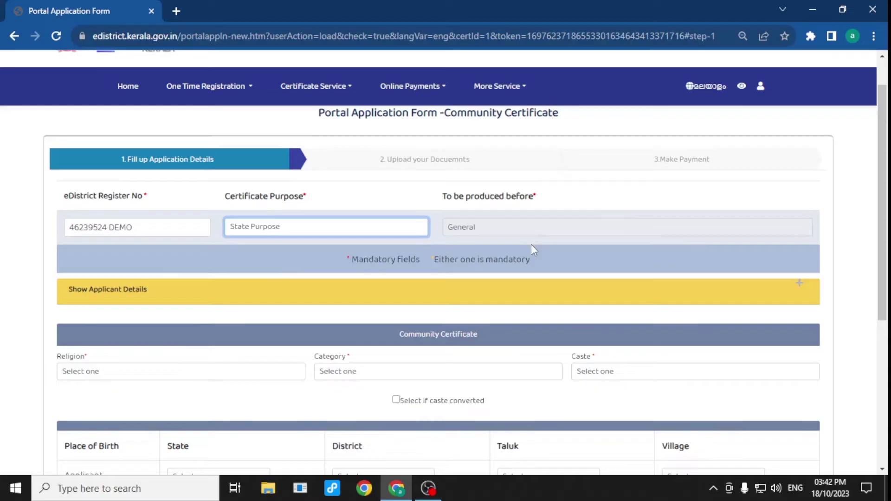
- Expand the applicant details, review the registered information and collapse the section again
{"action": "left_click", "coordinate": [277, 286]}
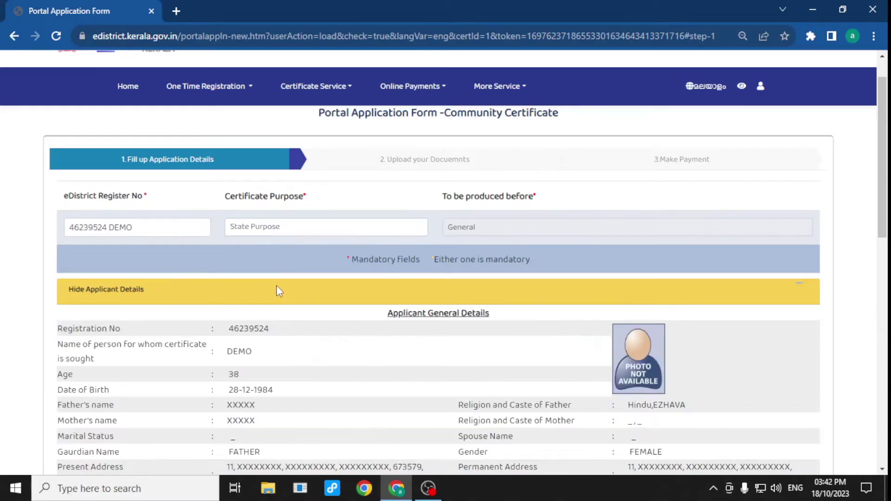
{"action": "scroll", "coordinate": [353, 344], "scroll_direction": "down", "scroll_amount": 1}
{"action": "scroll", "coordinate": [357, 339], "scroll_direction": "down", "scroll_amount": 8}
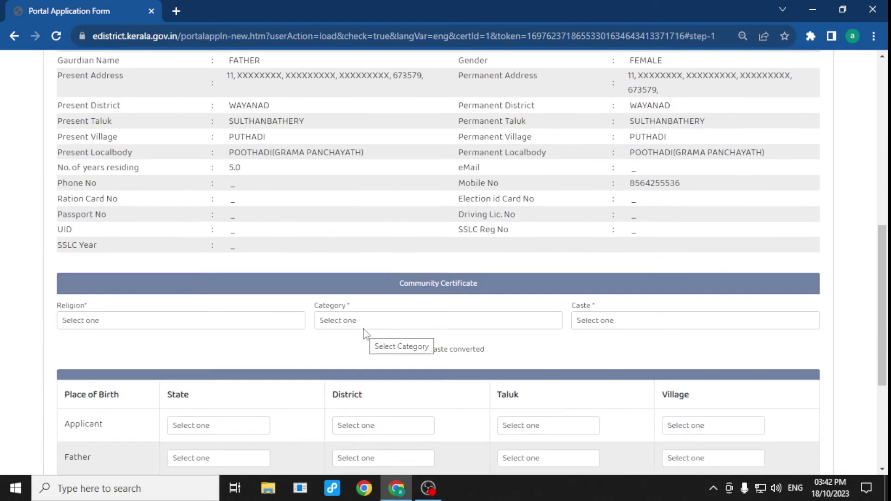
{"action": "scroll", "coordinate": [364, 333], "scroll_direction": "up", "scroll_amount": 7}
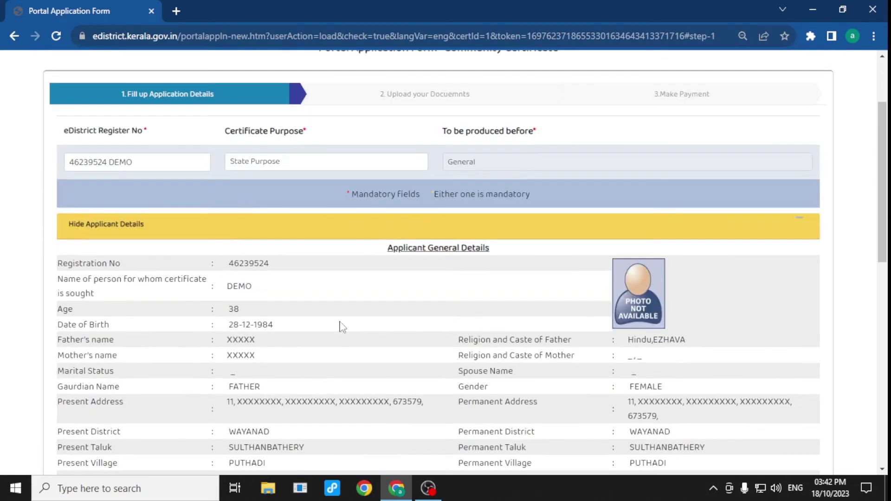
{"action": "left_click", "coordinate": [329, 228]}
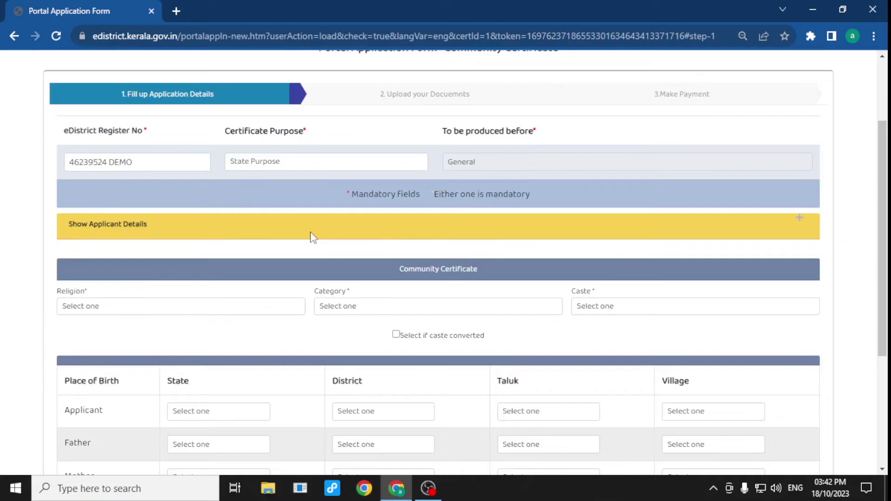
{"action": "scroll", "coordinate": [313, 236], "scroll_direction": "up", "scroll_amount": 3}
{"action": "left_click", "coordinate": [208, 129]}
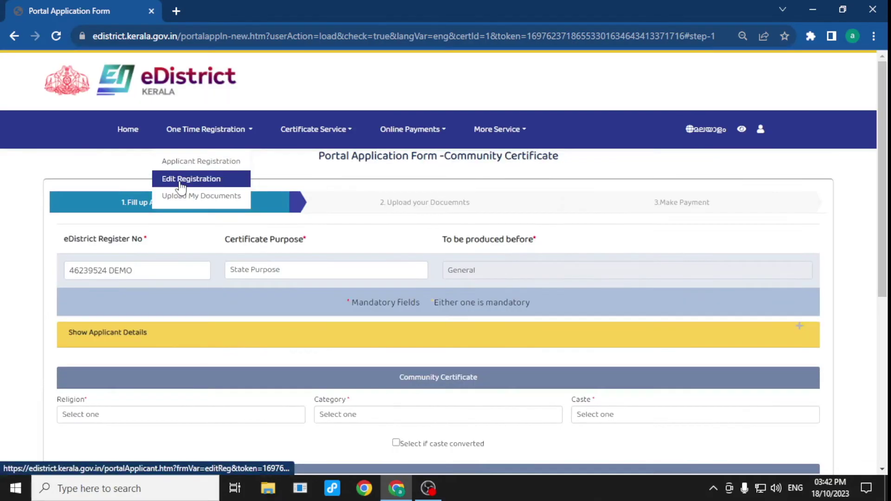
{"action": "left_click", "coordinate": [327, 193]}
- Set the community certificate's religion to Hindu, category to ST and caste to MELAKUDI
{"action": "scroll", "coordinate": [289, 297], "scroll_direction": "down", "scroll_amount": 3}
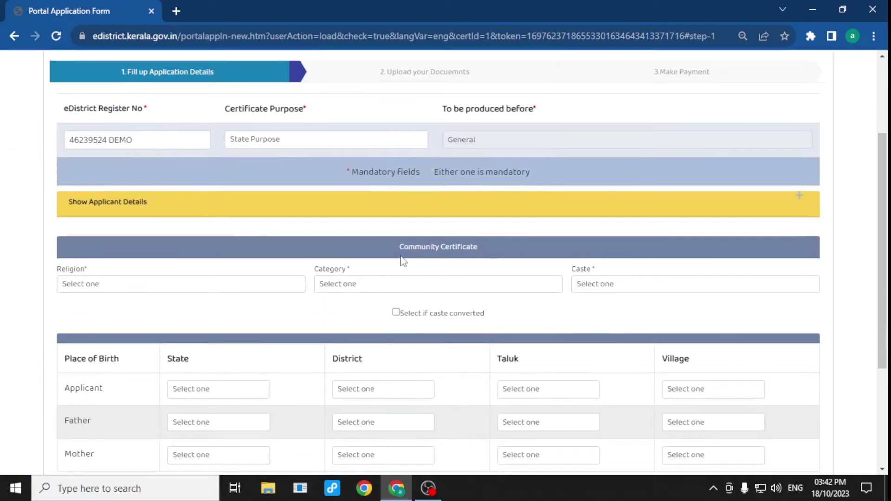
{"action": "left_click", "coordinate": [174, 288]}
{"action": "left_click", "coordinate": [148, 300]}
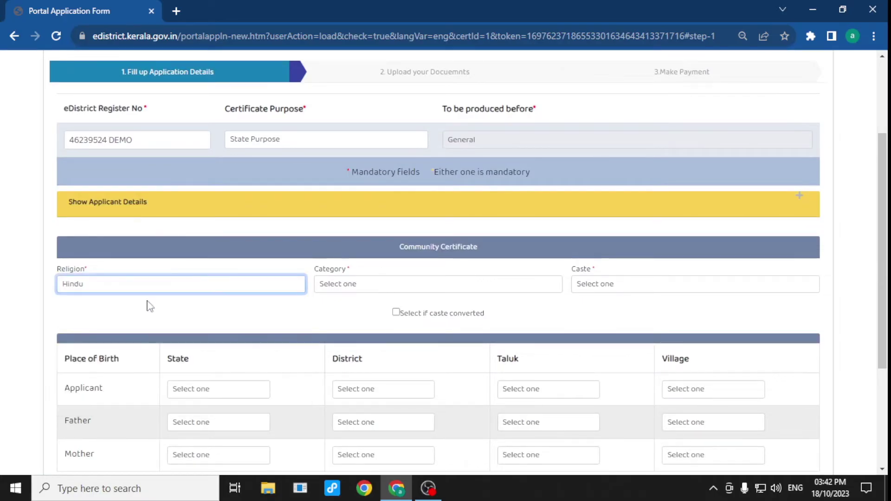
{"action": "left_click", "coordinate": [389, 285]}
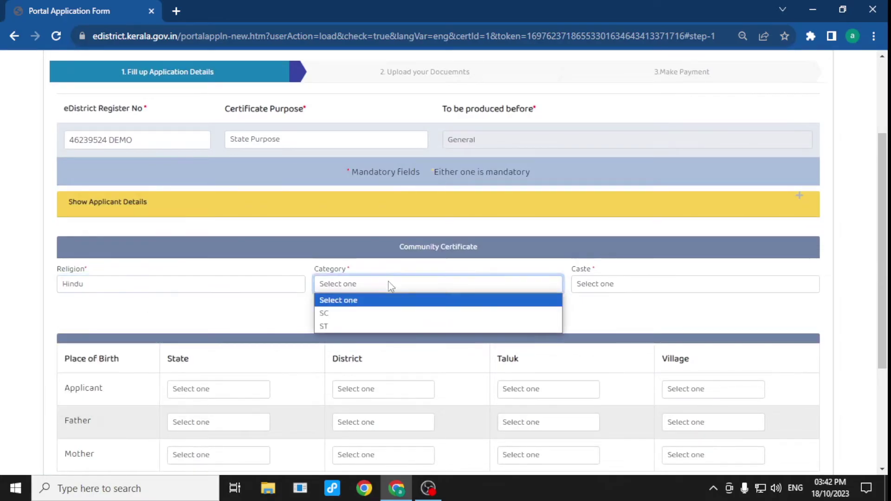
{"action": "left_click", "coordinate": [361, 325]}
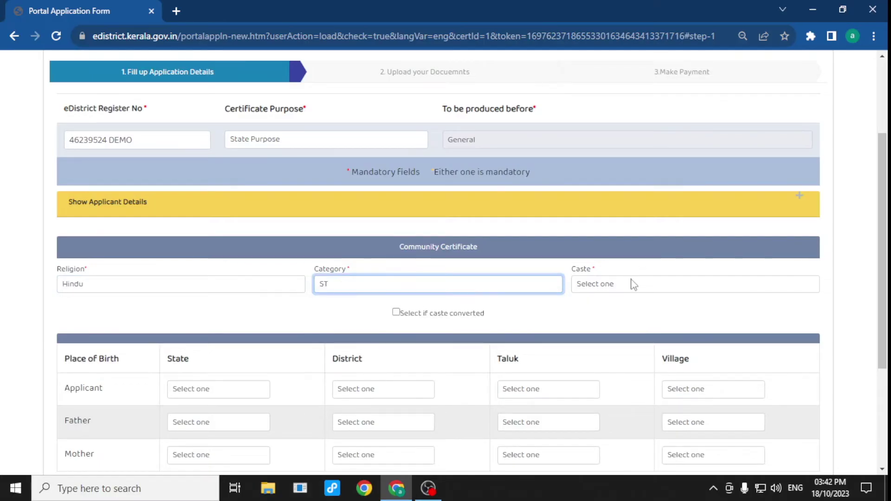
{"action": "left_click", "coordinate": [633, 285]}
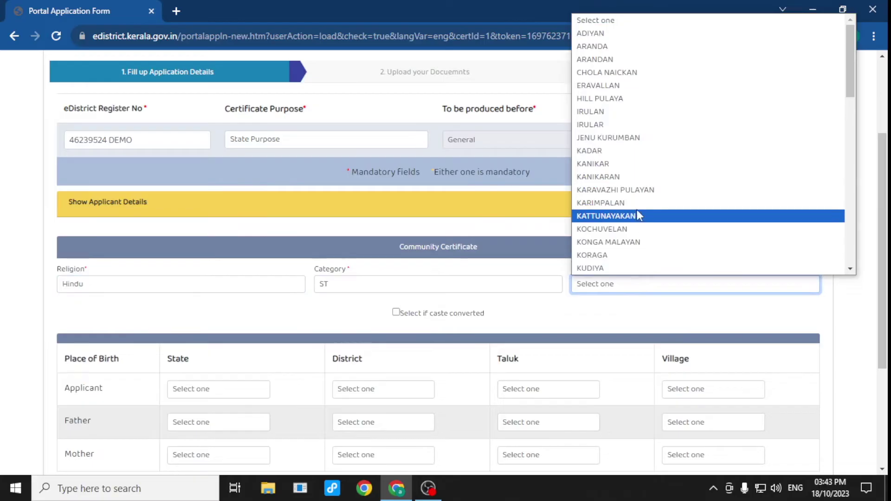
{"action": "scroll", "coordinate": [649, 209], "scroll_direction": "down", "scroll_amount": 5}
{"action": "scroll", "coordinate": [652, 208], "scroll_direction": "down", "scroll_amount": 6}
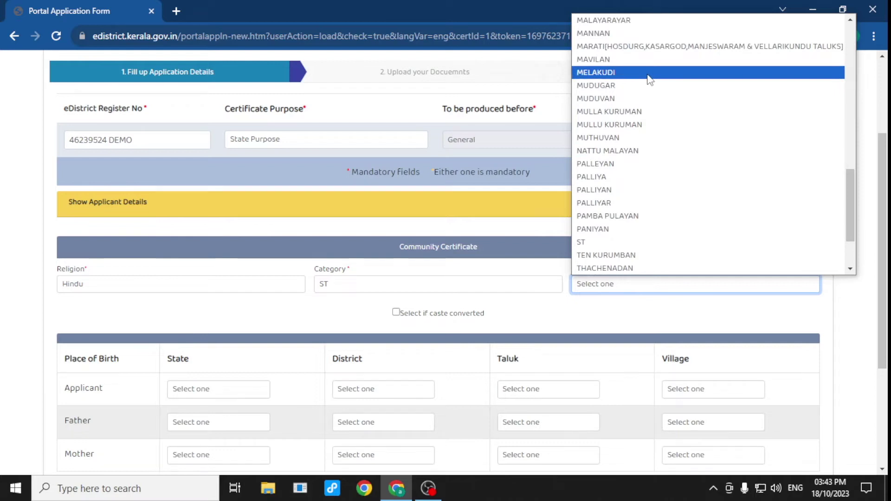
{"action": "left_click", "coordinate": [648, 74]}
- Set the applicant's state of birth to Kerala and go forward to the attachment stage without saving
{"action": "scroll", "coordinate": [563, 288], "scroll_direction": "down", "scroll_amount": 4}
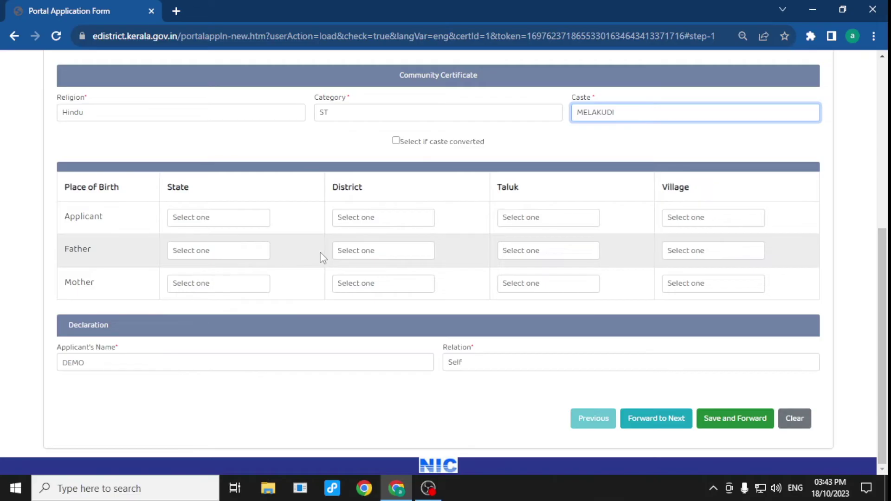
{"action": "left_click", "coordinate": [218, 222]}
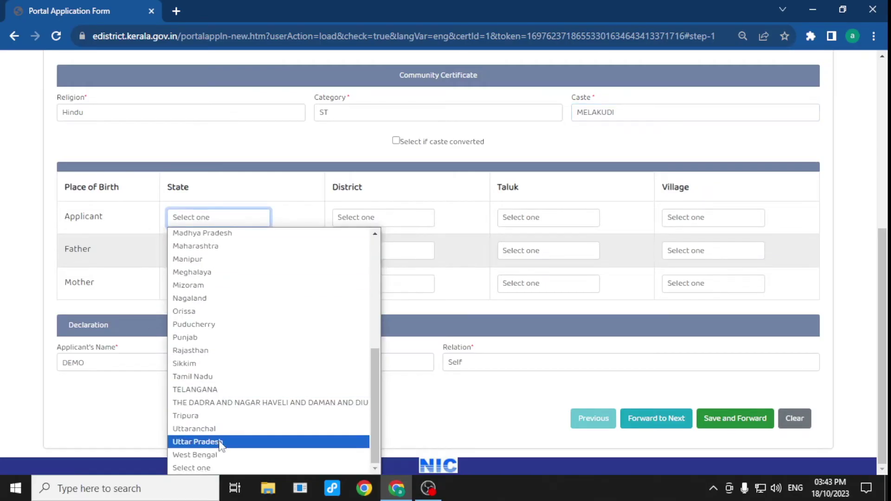
{"action": "scroll", "coordinate": [219, 438], "scroll_direction": "up", "scroll_amount": 5}
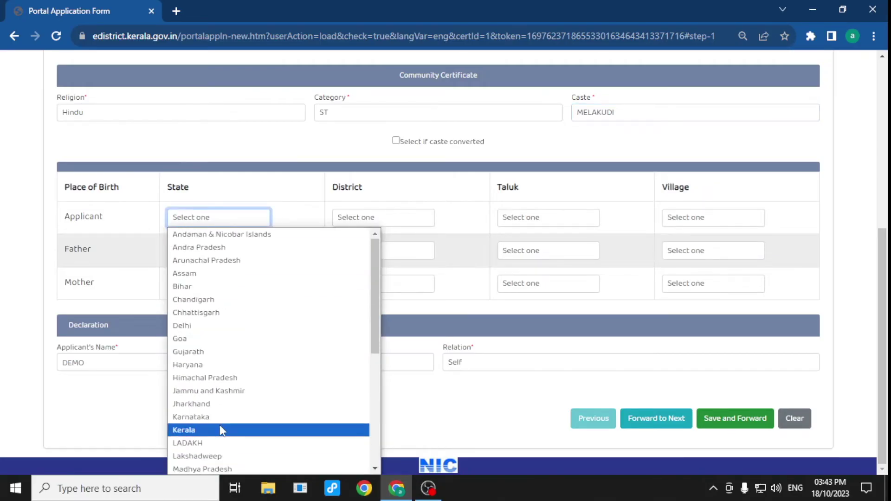
{"action": "left_click", "coordinate": [195, 431]}
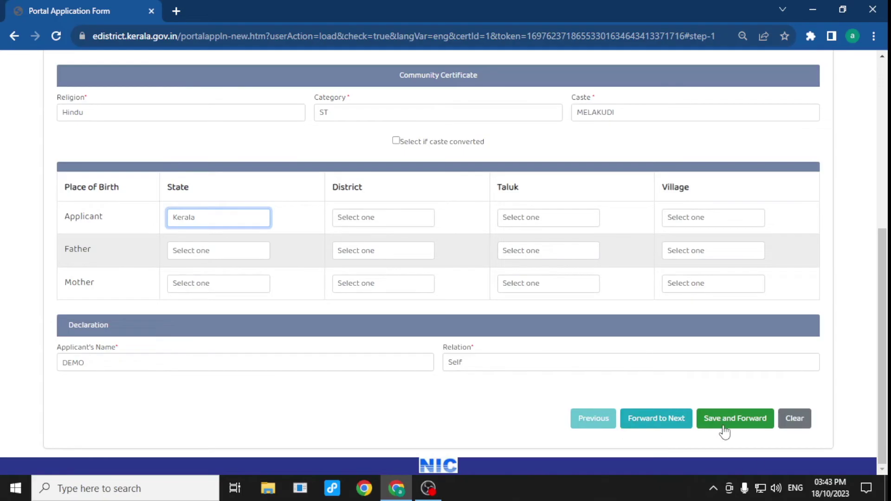
{"action": "left_click", "coordinate": [646, 425]}
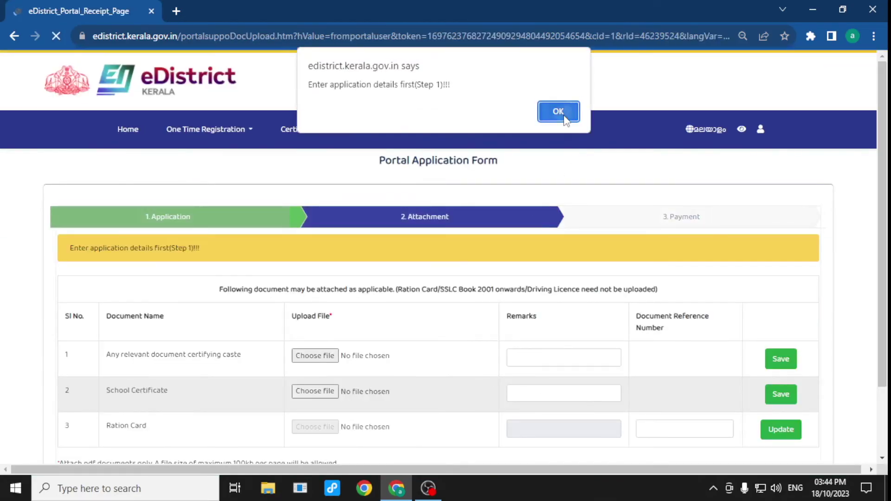
- Review the document attachment list and the ration card reference field, and go forward to the payment stage without attaching files
{"action": "left_click", "coordinate": [558, 111]}
{"action": "scroll", "coordinate": [562, 254], "scroll_direction": "down", "scroll_amount": 2}
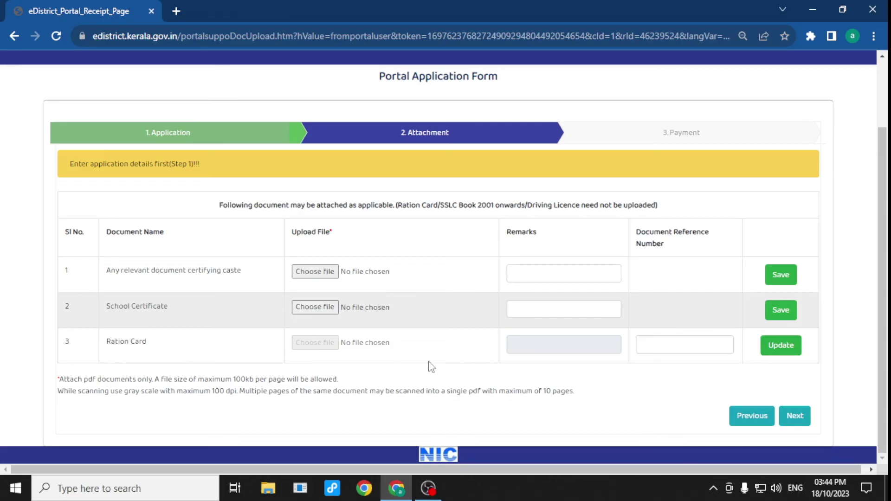
{"action": "left_click", "coordinate": [681, 346]}
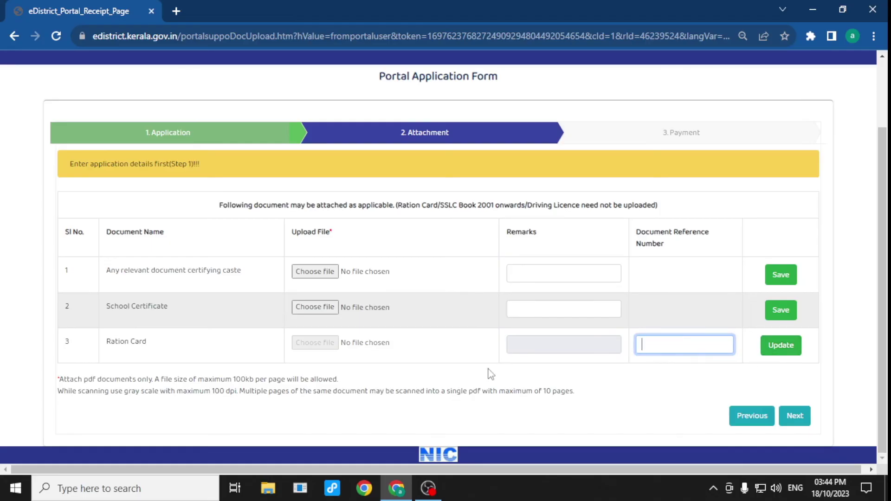
{"action": "left_click", "coordinate": [795, 417]}
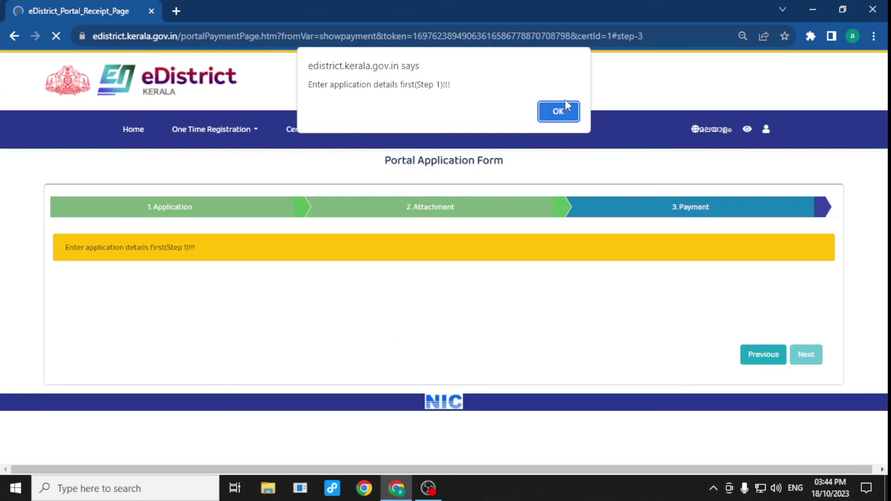
{"action": "left_click", "coordinate": [566, 110]}
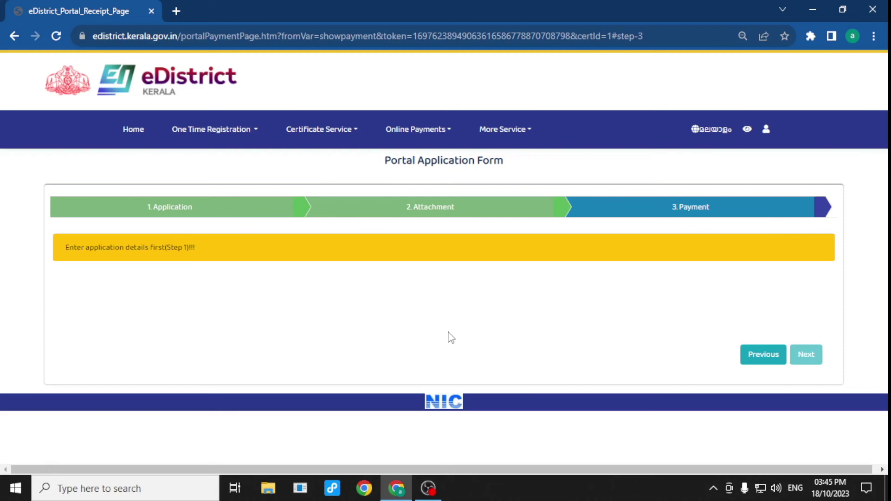
- Open the tracking list of submitted certificate applications from the home page, review their statuses and return to the home page
{"action": "left_click", "coordinate": [133, 132]}
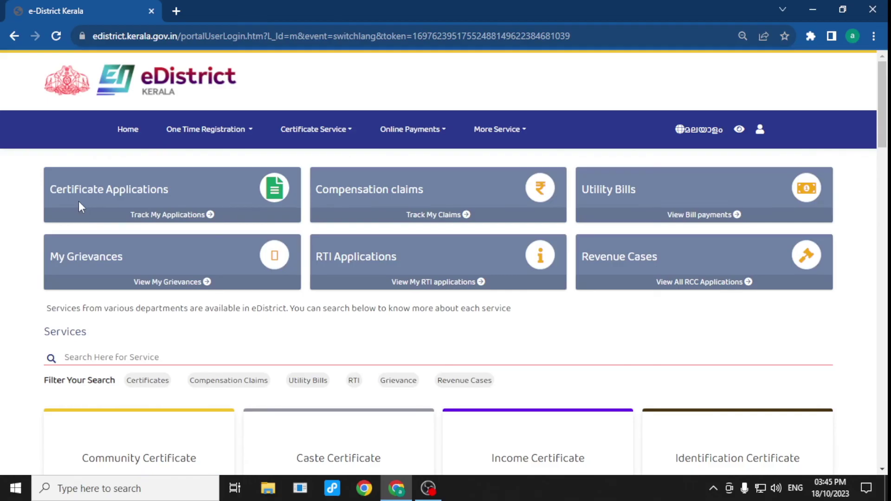
{"action": "left_click", "coordinate": [176, 222]}
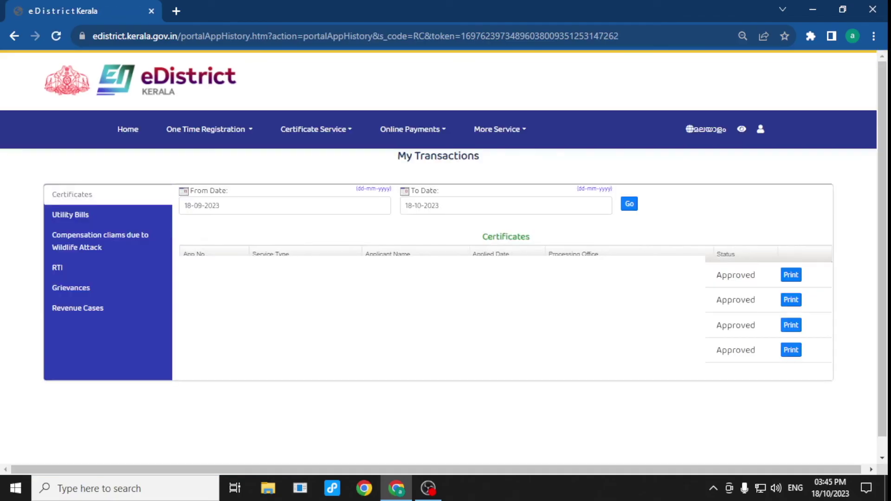
{"action": "scroll", "coordinate": [416, 388], "scroll_direction": "down", "scroll_amount": 1}
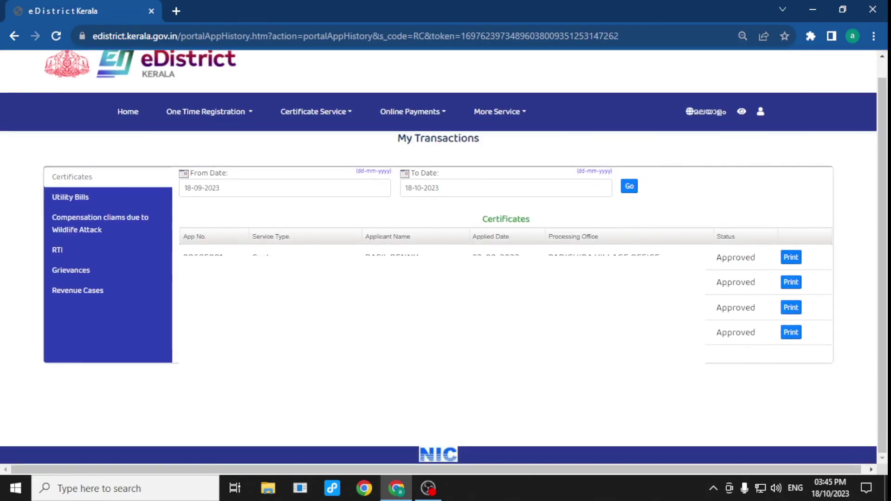
{"action": "scroll", "coordinate": [443, 258], "scroll_direction": "up", "scroll_amount": 1}
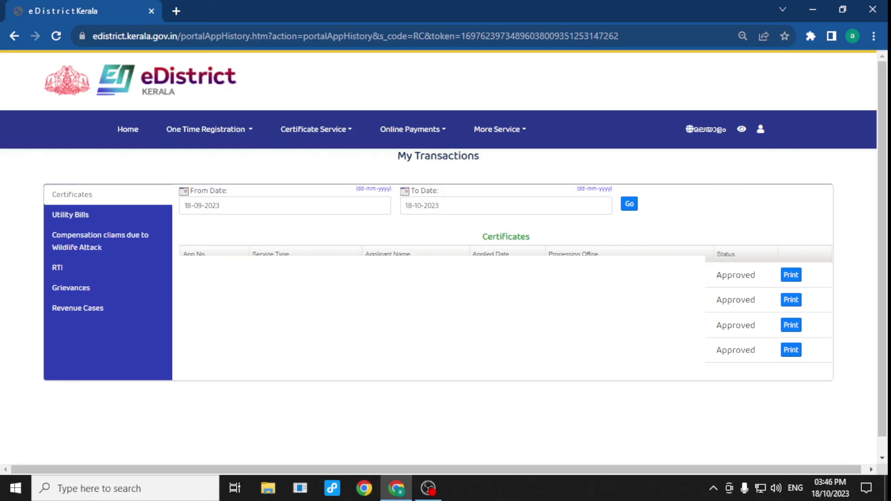
{"action": "left_click", "coordinate": [134, 135]}
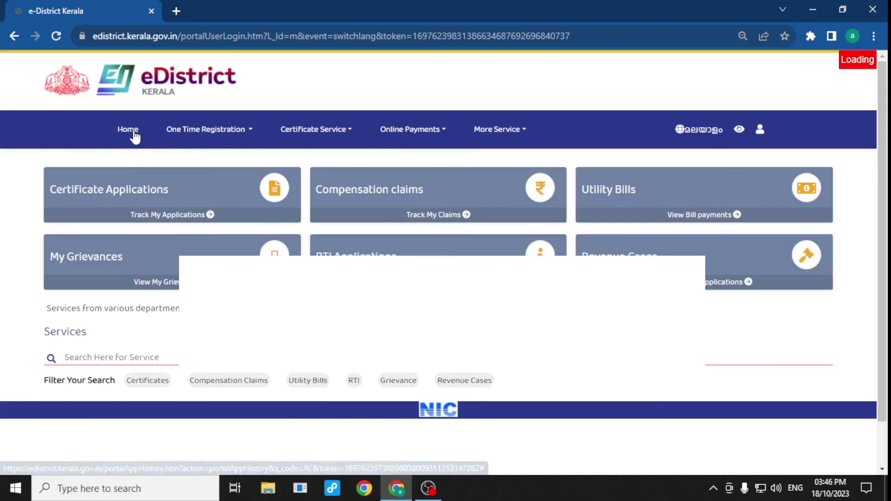